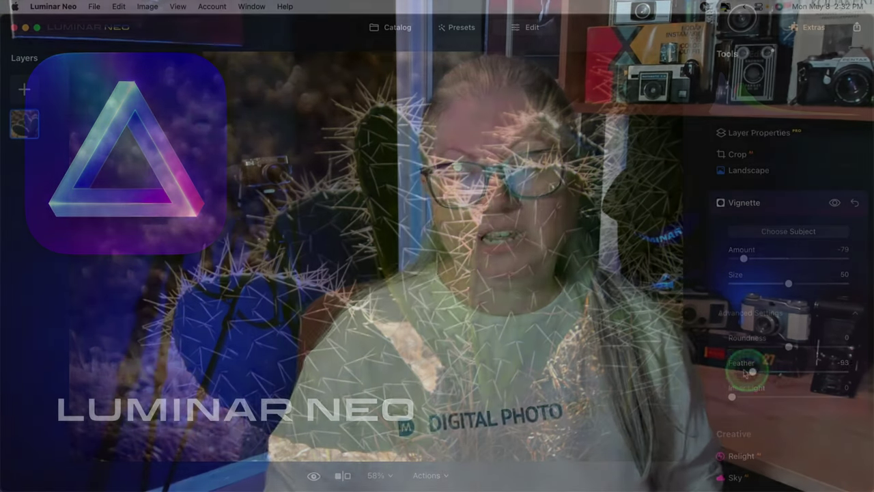
Set the vignette feather to -100, compare with the original, and apply the crop at full framing.
mouse_move(748, 371)
left_mouse_down()
mouse_move(729, 372)
mouse_move(738, 382)
left_mouse_up()
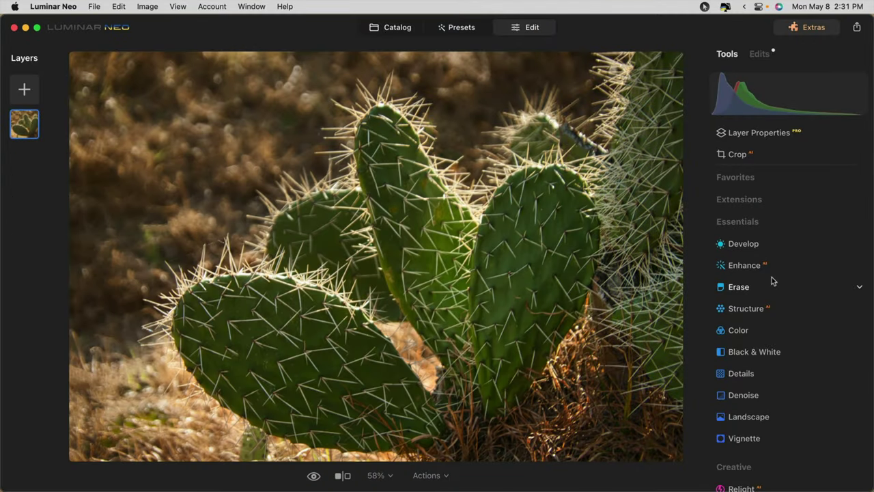
key("backslash")
key("backslash")
left_click(764, 156)
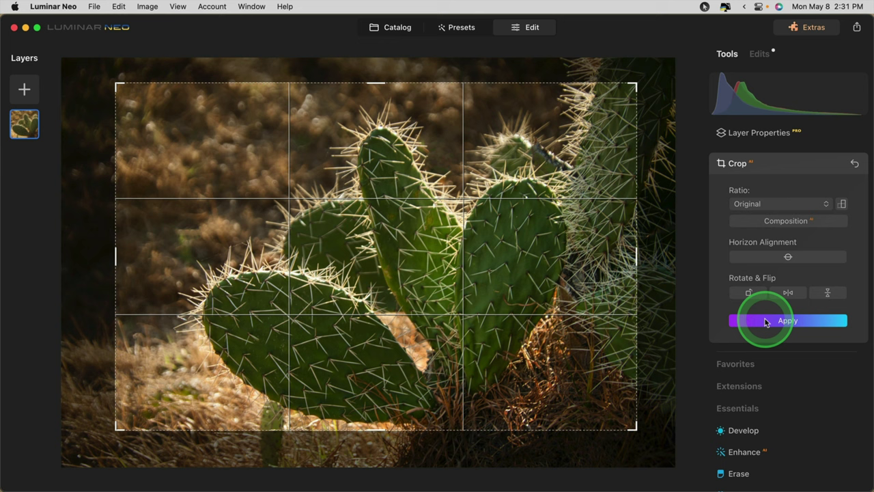
left_click(766, 321)
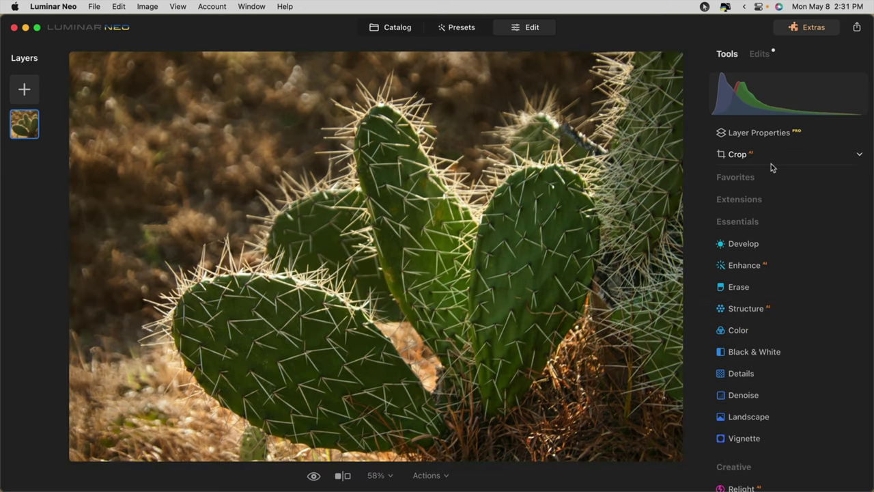
Add a dark vignette with a hard edge, feather -100.
left_click(745, 437)
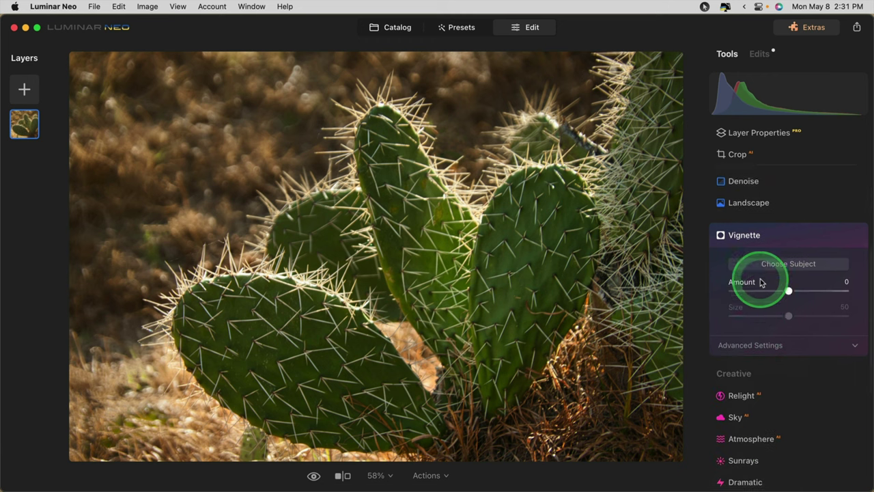
left_click_drag(773, 263, 744, 259)
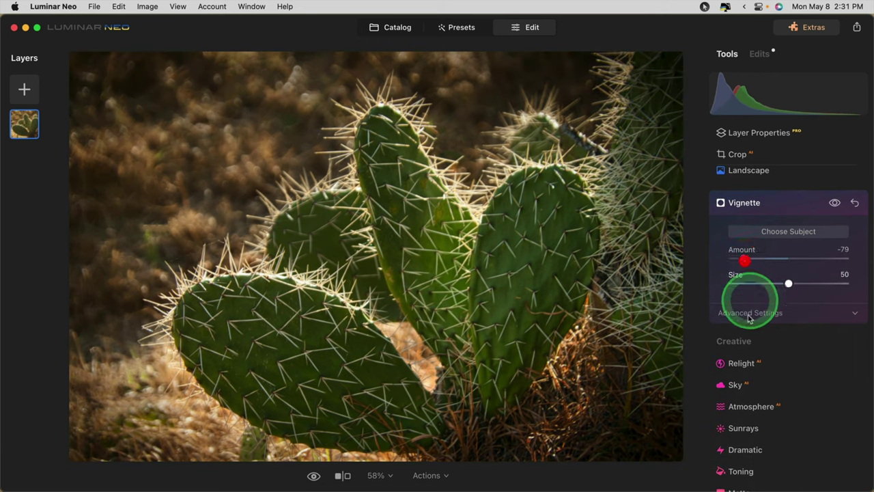
left_click(747, 313)
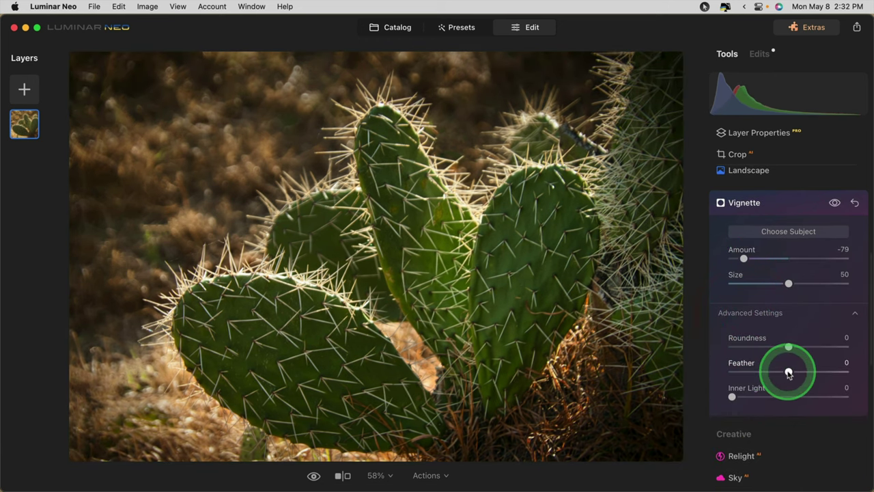
left_click_drag(788, 372, 726, 372)
left_click(729, 371)
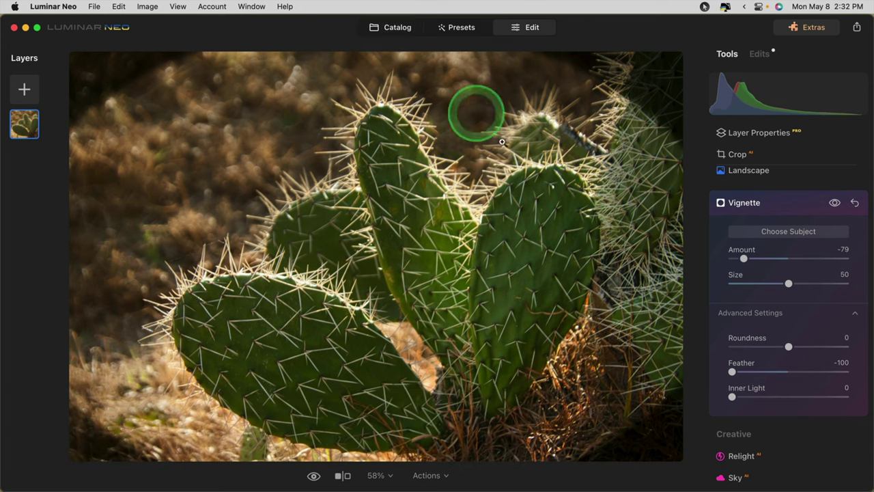
Shrink the vignette size and soften its edge to feather 77, fine-tuning the amount.
left_click_drag(788, 282, 763, 282)
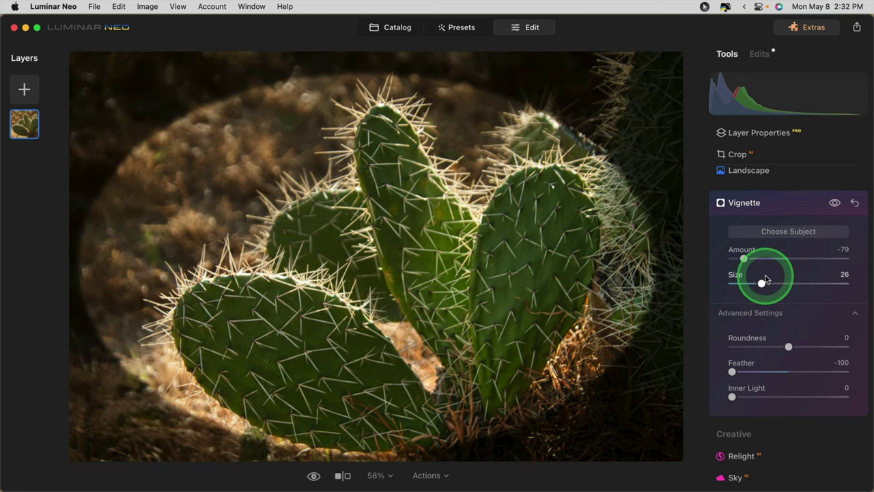
left_click(780, 289)
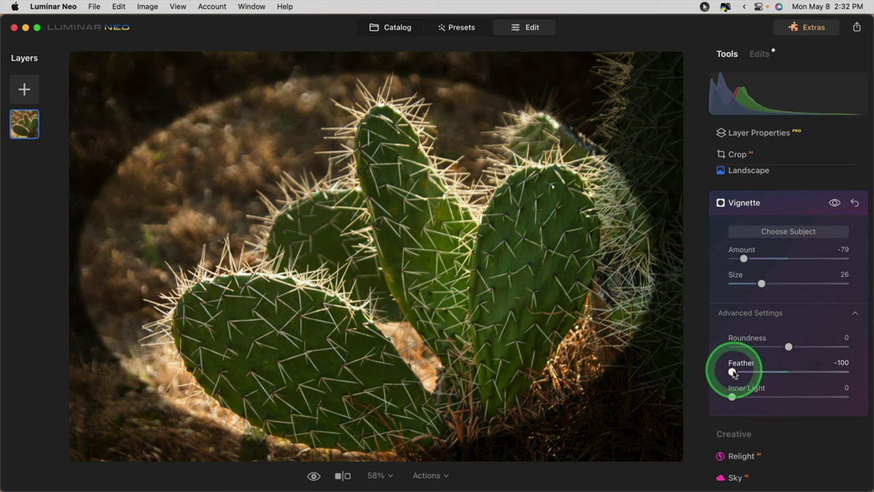
left_click_drag(732, 372, 834, 372)
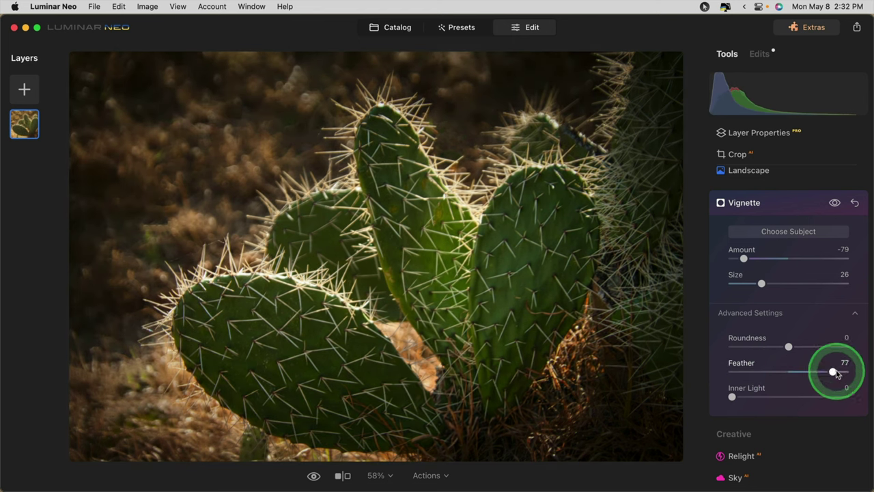
mouse_move(744, 259)
left_mouse_down()
mouse_move(756, 261)
mouse_move(744, 259)
left_mouse_up()
Compare the vignette against the photo without it, then reset the vignette to none.
left_click(834, 202)
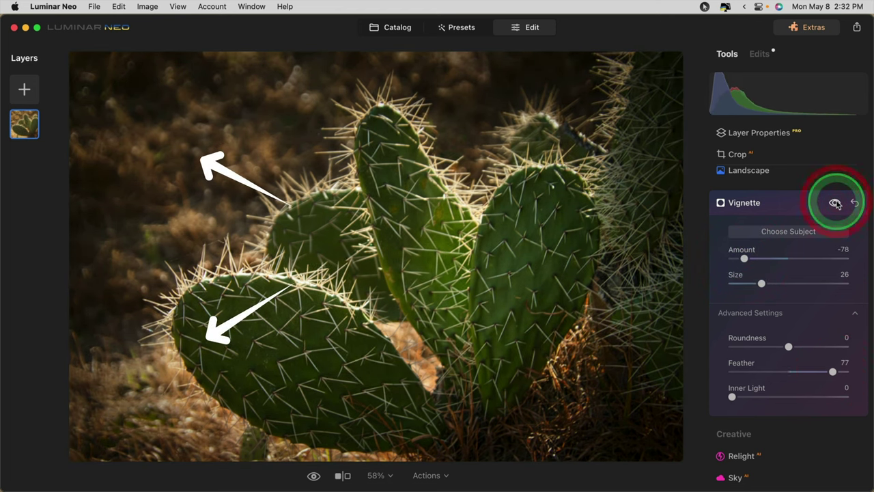
left_click(834, 203)
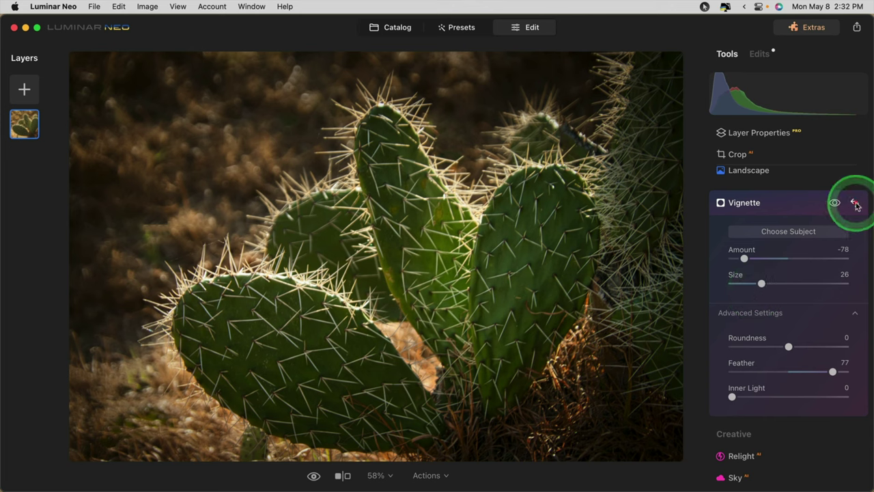
left_click(855, 204)
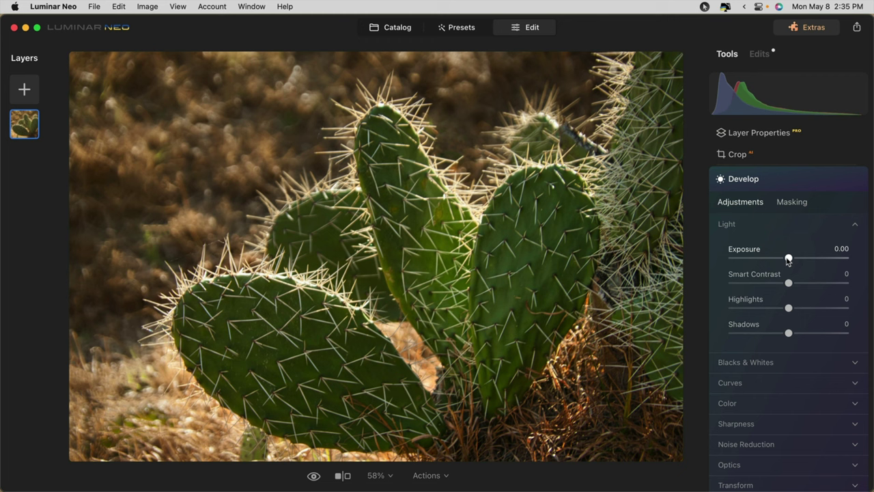
Lower Exposure to -1.63 and Highlights to -43, then cut Saturation to -14 under Color.
left_click_drag(789, 258, 770, 258)
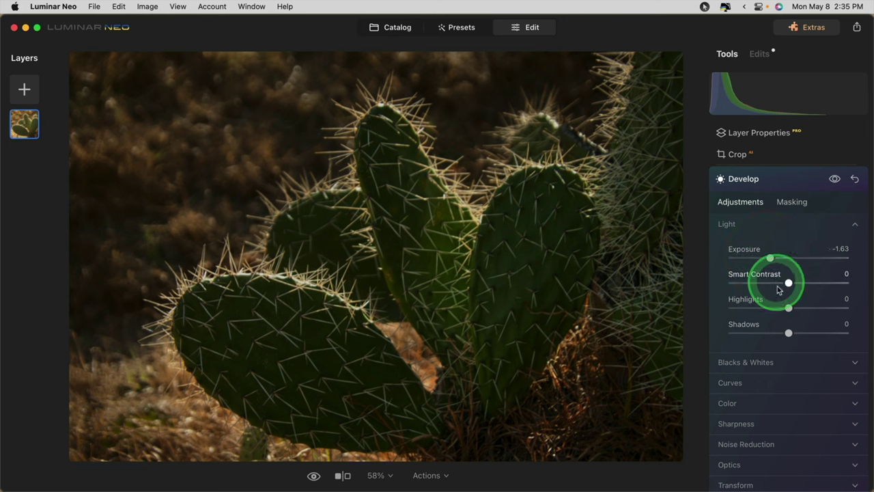
mouse_move(789, 307)
left_mouse_down()
mouse_move(754, 307)
mouse_move(826, 307)
mouse_move(763, 308)
mouse_move(772, 283)
left_mouse_up()
scroll(793, 342, "down", 3)
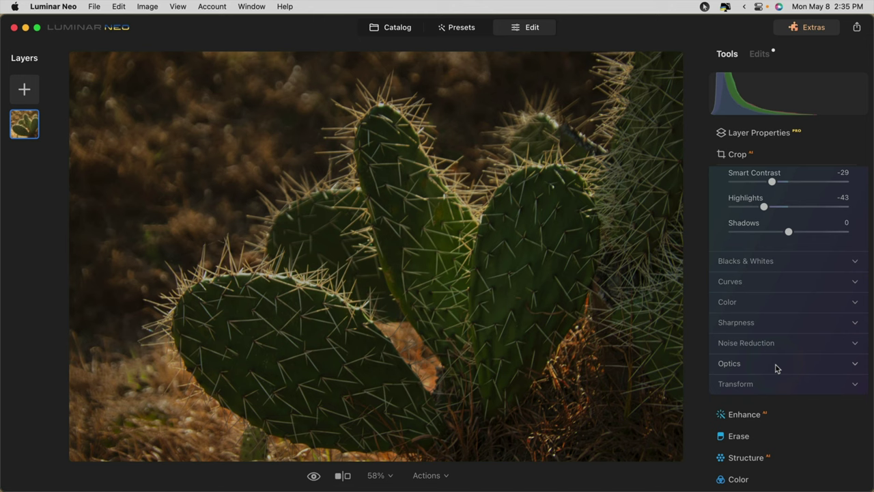
left_click(743, 302)
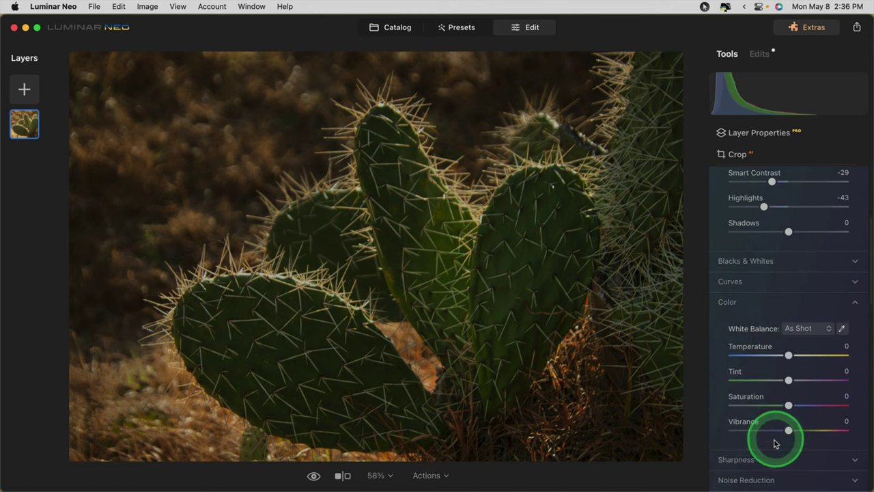
left_click_drag(789, 405, 784, 405)
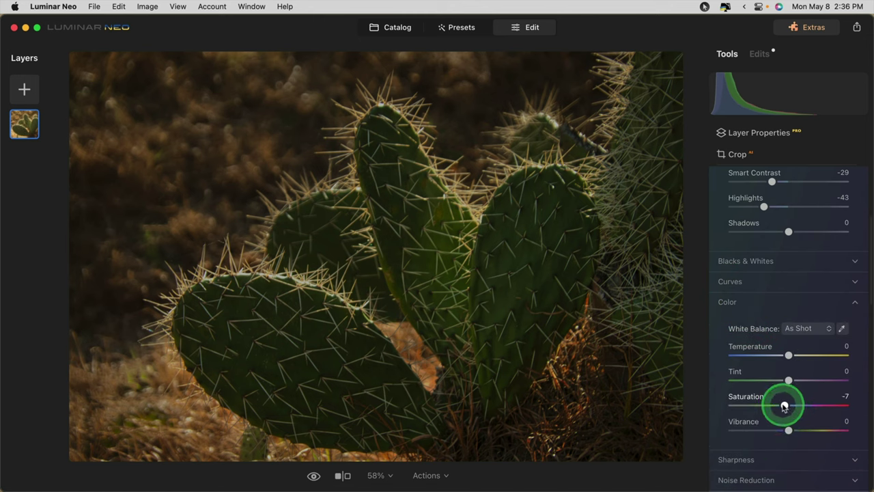
scroll(781, 405, "up", 3)
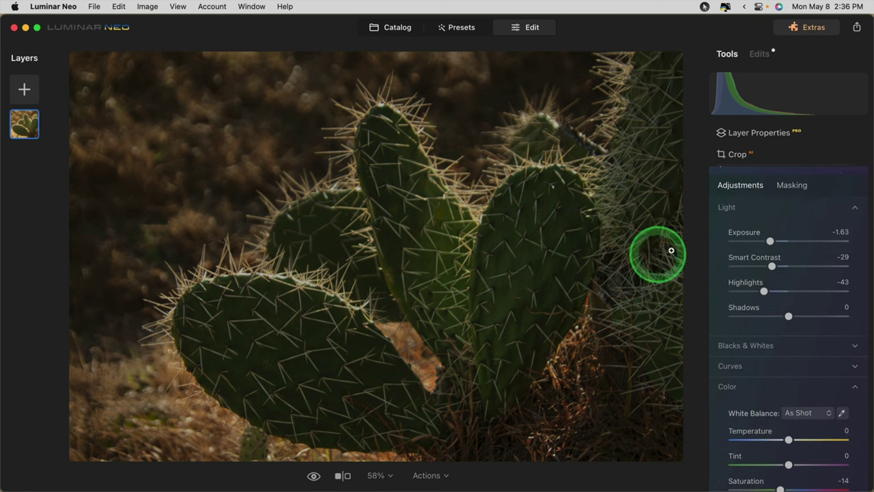
Add a radial gradient mask to the Develop adjustments, placed and enlarged around the cactus.
left_click(792, 185)
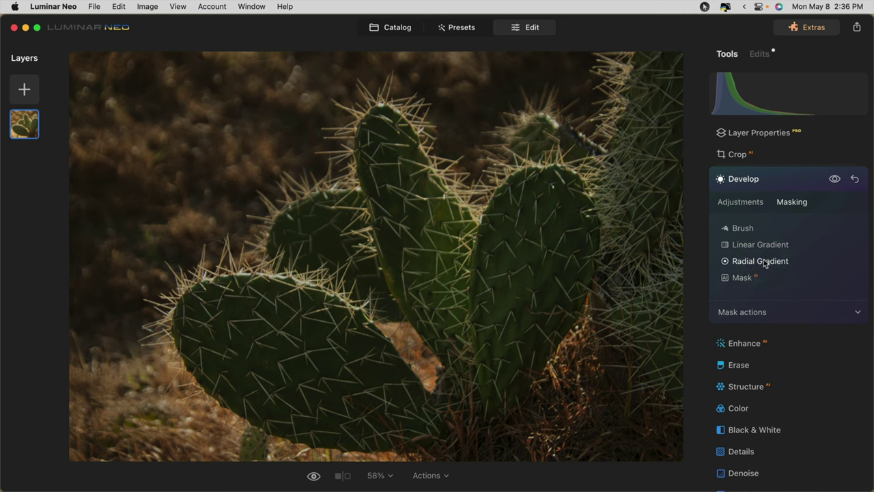
left_click(761, 261)
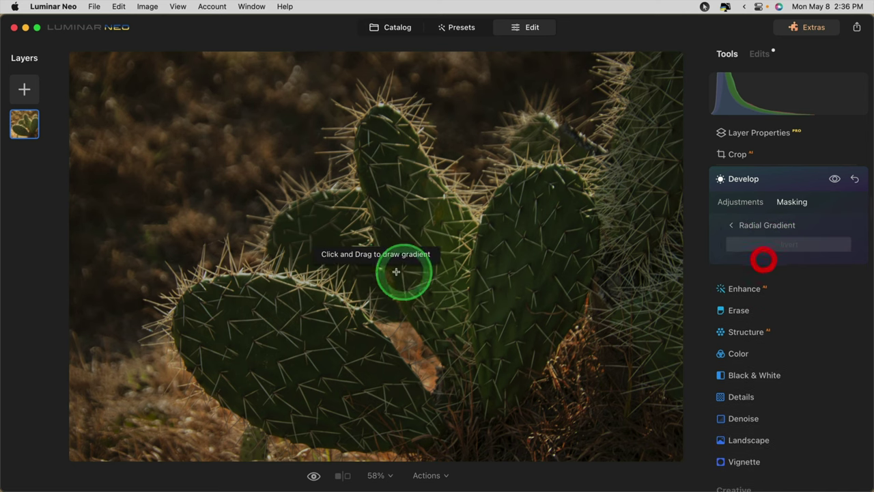
left_click(371, 234)
left_click_drag(373, 252, 451, 260)
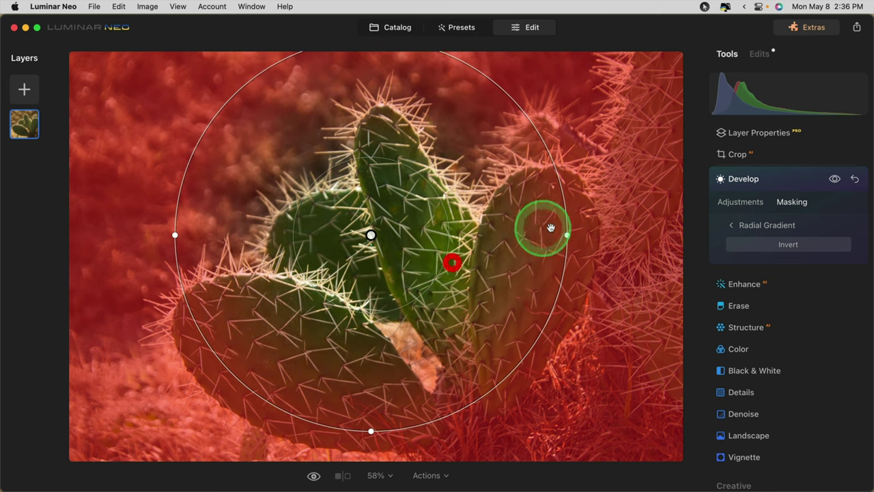
Widen the gradient into a horizontal oval, shift it down-right and tilt it to follow the cactus.
left_click_drag(565, 236, 625, 236)
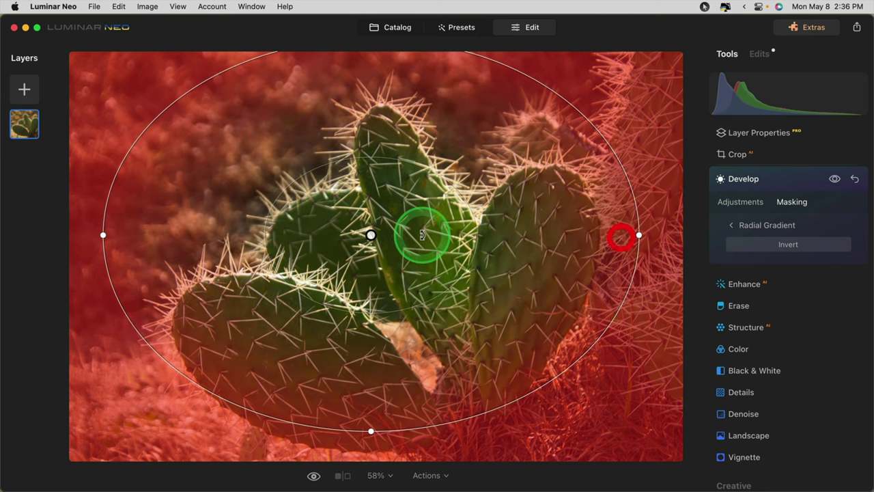
left_click_drag(425, 236, 445, 236)
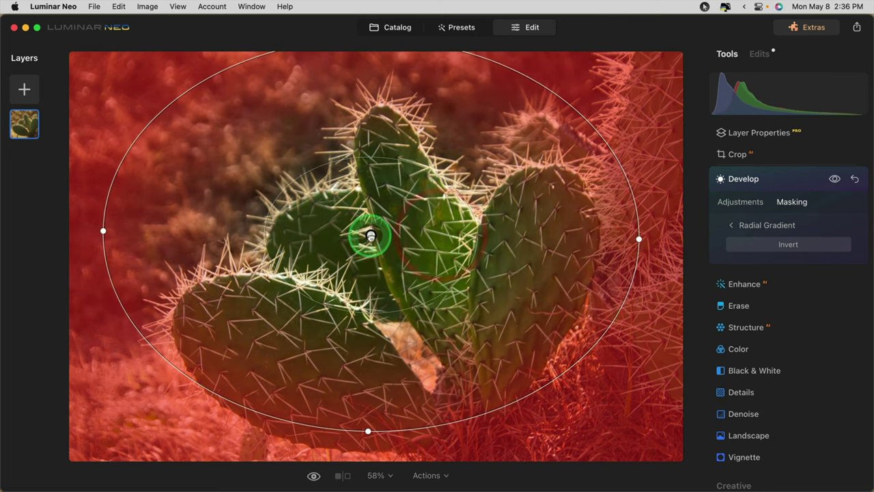
left_click_drag(365, 238, 390, 260)
left_click_drag(444, 235, 457, 248)
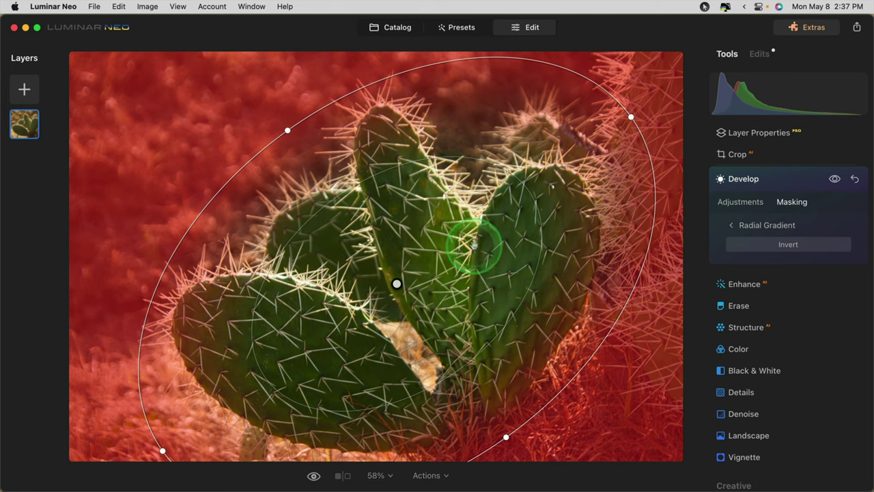
left_click(734, 226)
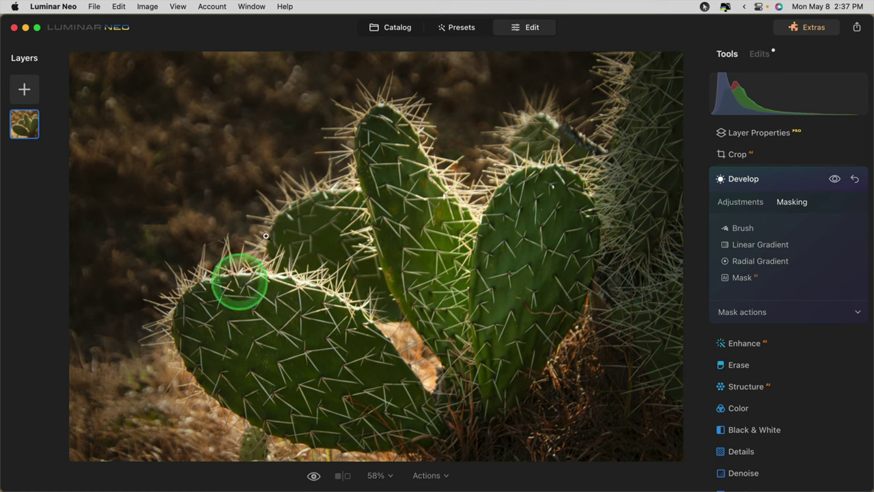
Erase the mask with a size 196 brush over the right side and the cactus pads.
left_click(745, 229)
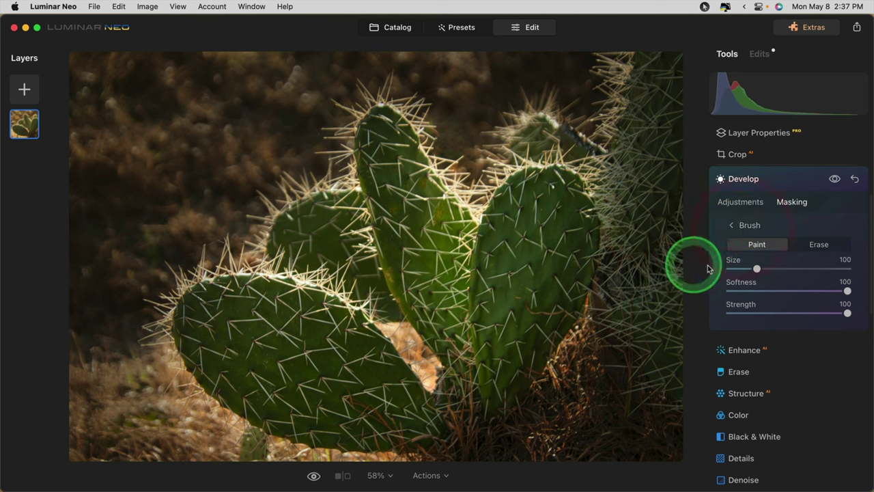
left_click(819, 248)
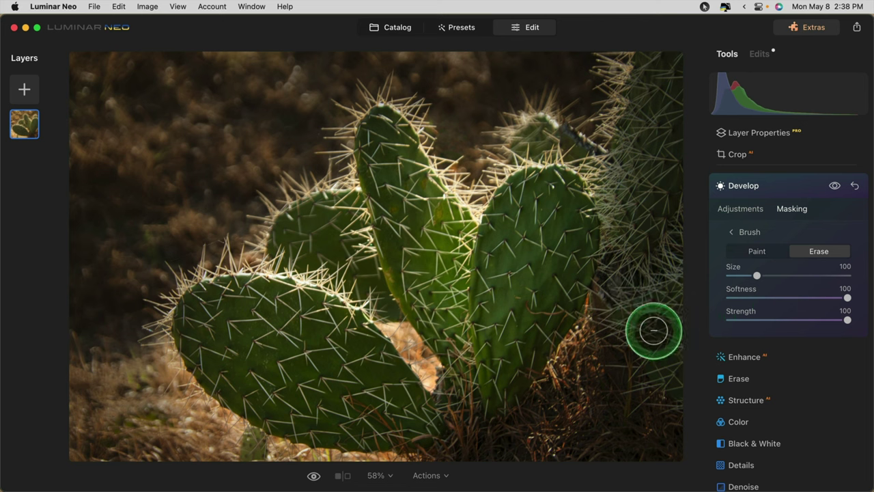
key("bracketright")
key("bracketright")
key("bracketright")
key("bracketright")
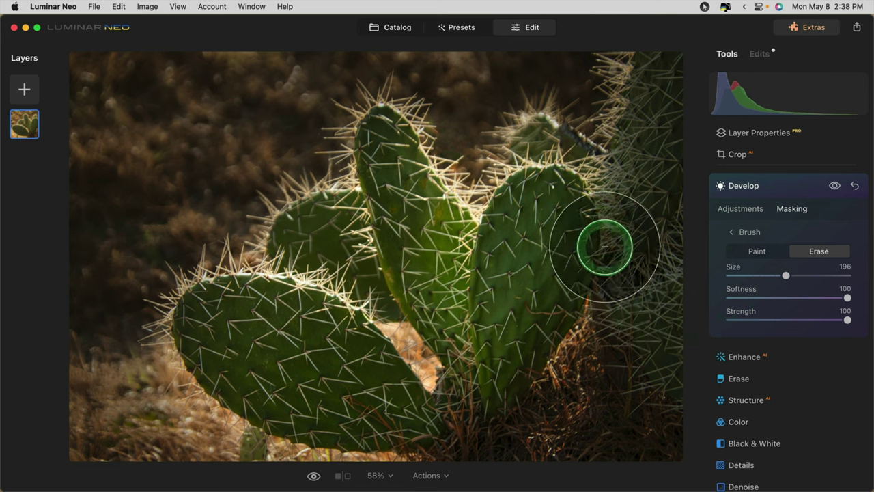
mouse_move(571, 156)
left_mouse_down()
mouse_move(650, 88)
mouse_move(638, 318)
mouse_move(541, 416)
mouse_move(663, 256)
mouse_move(462, 444)
mouse_move(620, 433)
mouse_move(664, 413)
mouse_move(660, 136)
mouse_move(651, 138)
left_mouse_up()
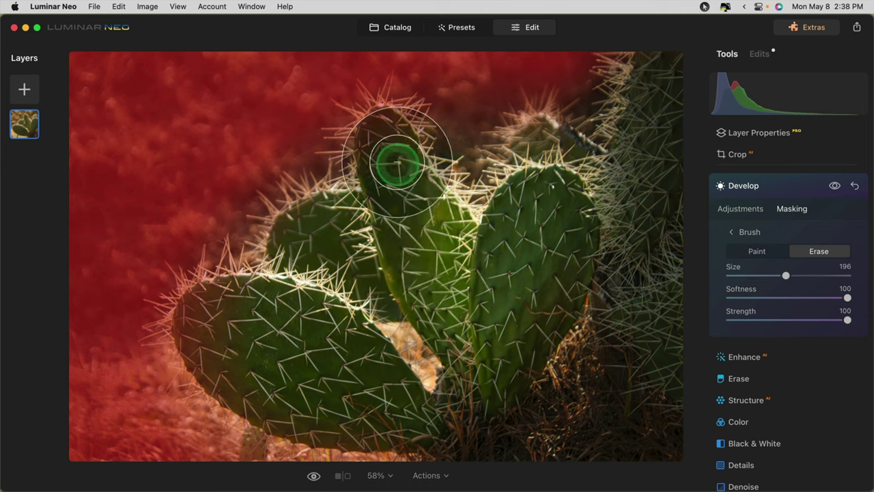
mouse_move(265, 301)
left_mouse_down()
mouse_move(202, 329)
mouse_move(343, 382)
mouse_move(279, 362)
mouse_move(227, 327)
mouse_move(210, 303)
mouse_move(419, 408)
left_mouse_up()
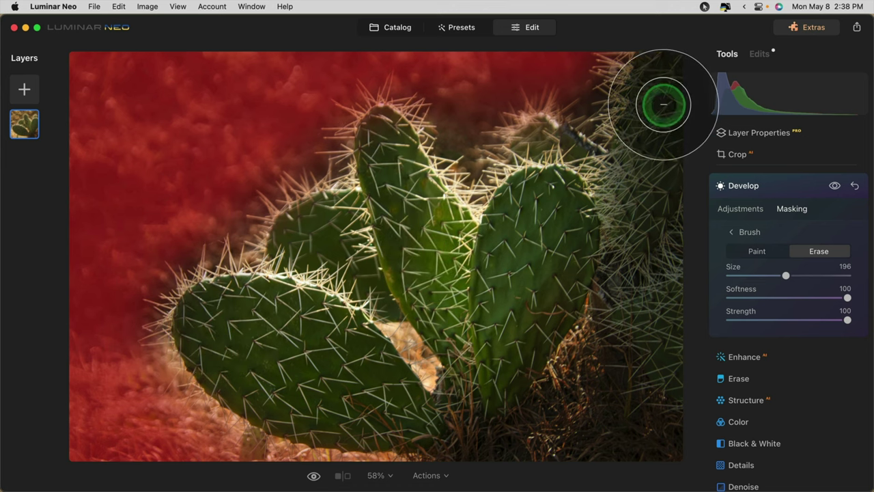
mouse_move(700, 434)
left_mouse_down()
mouse_move(551, 367)
mouse_move(478, 241)
mouse_move(414, 178)
mouse_move(369, 111)
mouse_move(519, 282)
left_mouse_up()
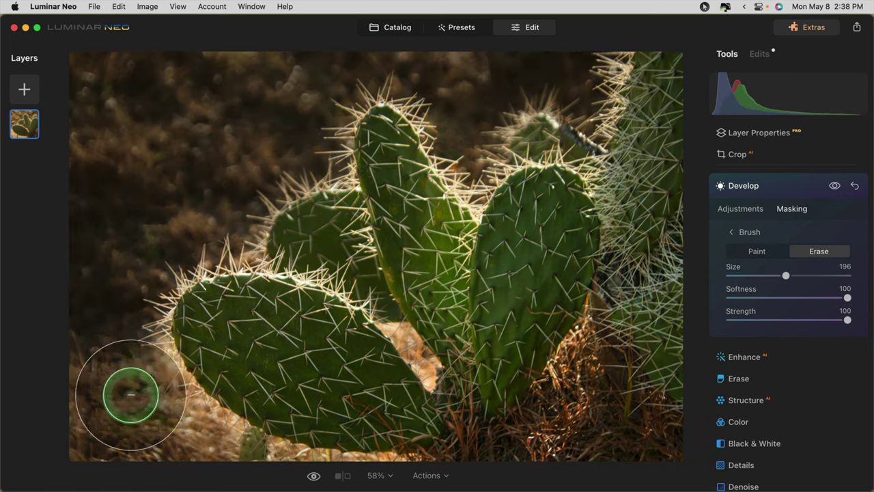
Show the mask as a red overlay, then return to the adjustment sliders.
left_click(746, 233)
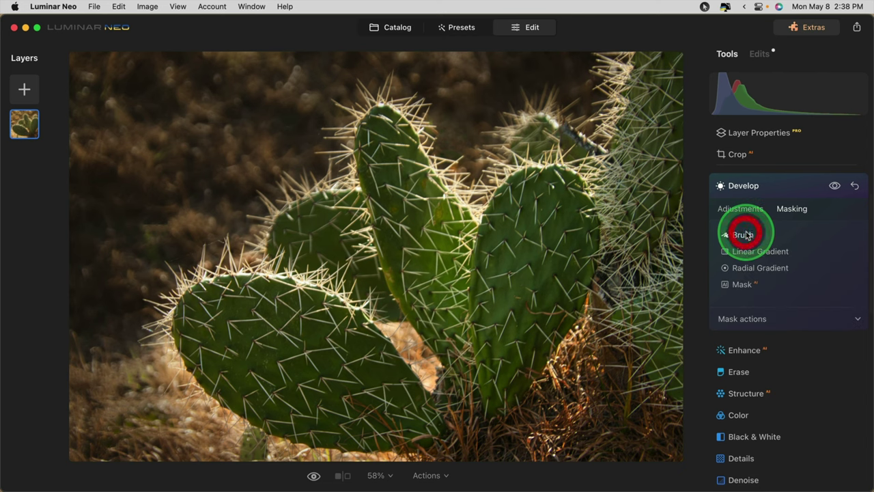
left_click(746, 316)
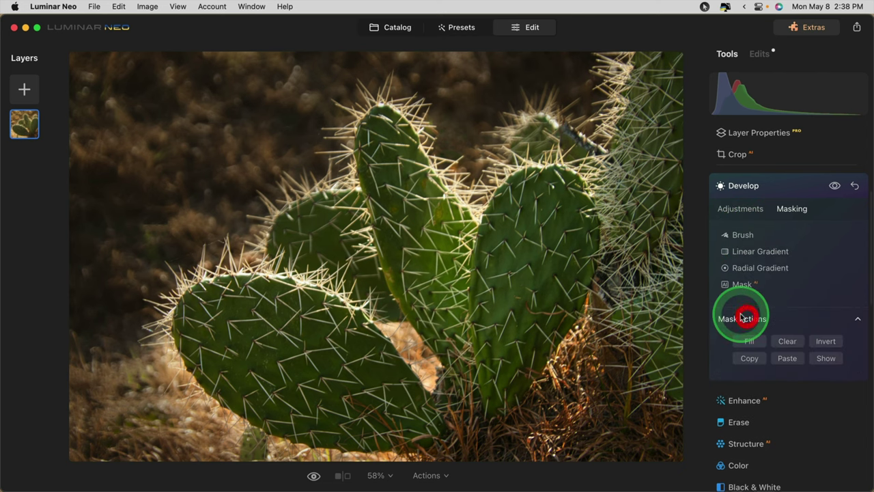
left_click(826, 360)
scroll(825, 359, "down", 1)
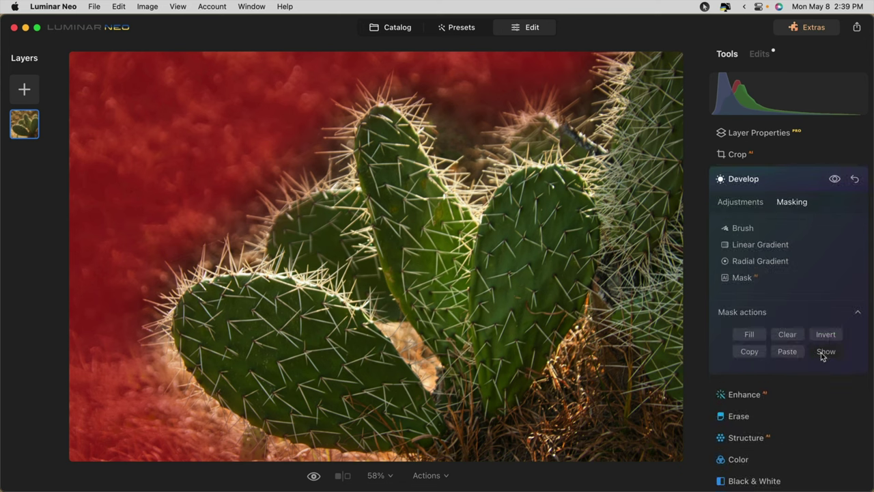
left_click(745, 204)
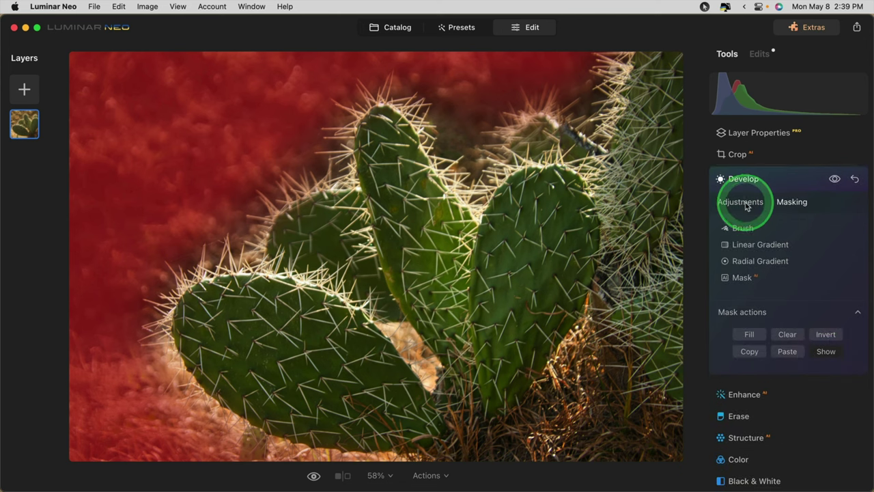
Ease the masked darkening to Exposure -1.20 and Highlights -38.
left_click(757, 369)
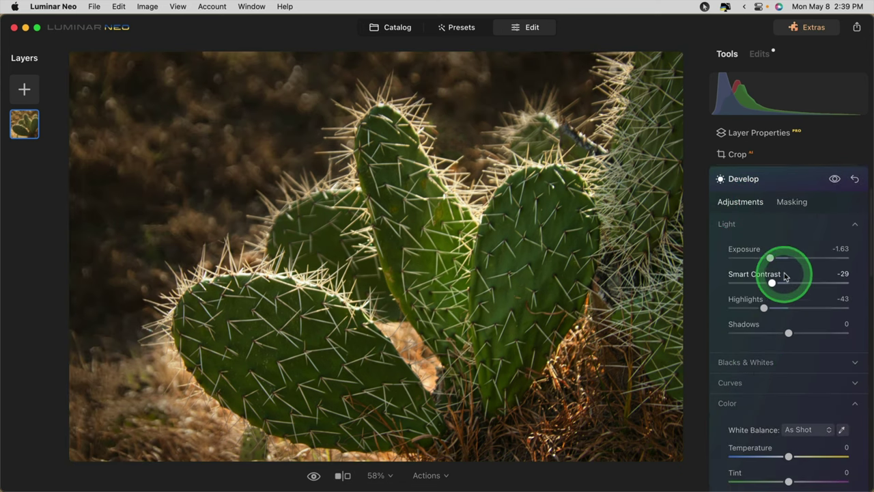
left_click_drag(772, 257, 776, 260)
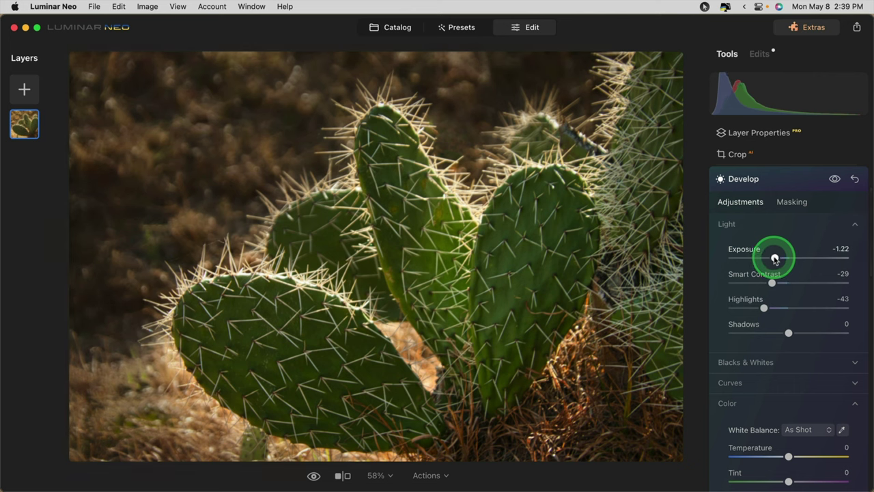
left_click_drag(774, 258, 776, 258)
mouse_move(764, 308)
left_mouse_down()
mouse_move(755, 309)
mouse_move(795, 308)
mouse_move(752, 306)
mouse_move(853, 316)
mouse_move(767, 311)
left_mouse_up()
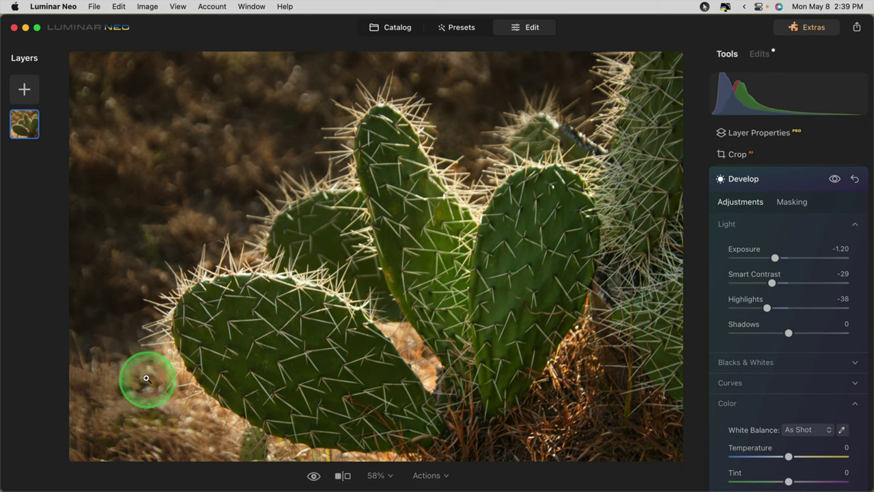